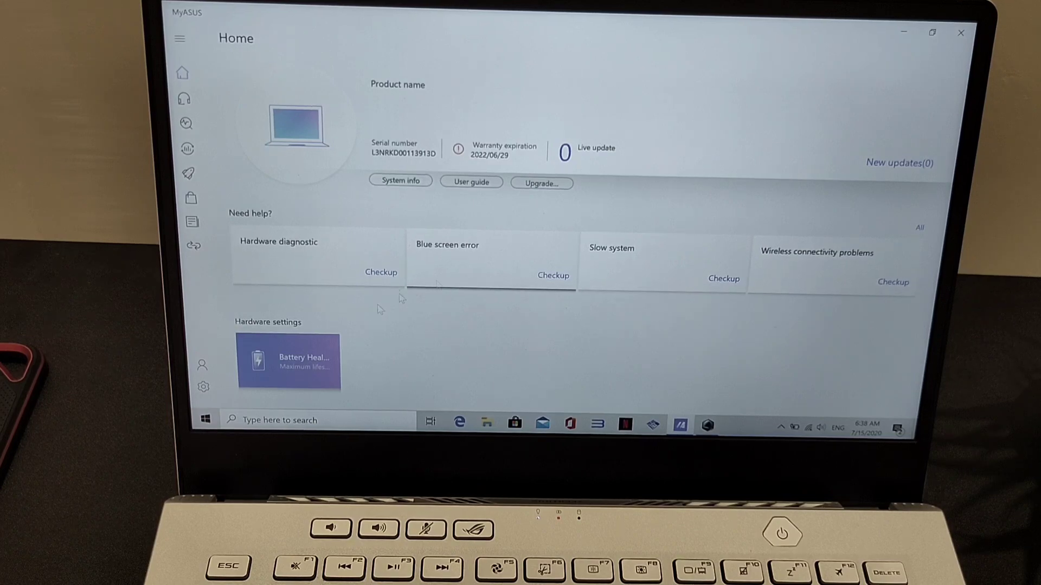
- Open the Battery Health tile on the Home page to view Battery Health Charging in Maximum lifespan mode
left_click(321, 344)
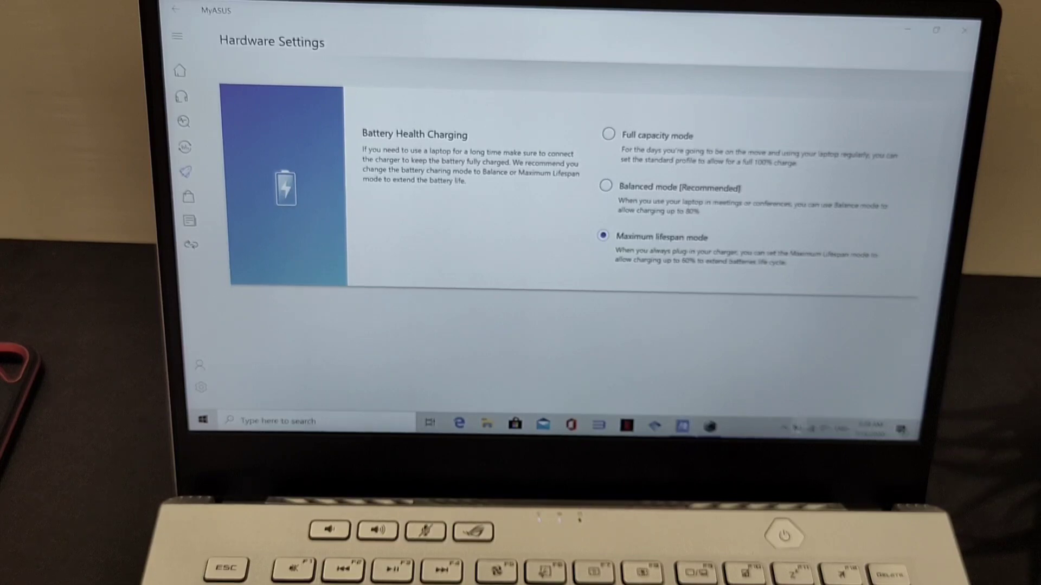
left_click(797, 428)
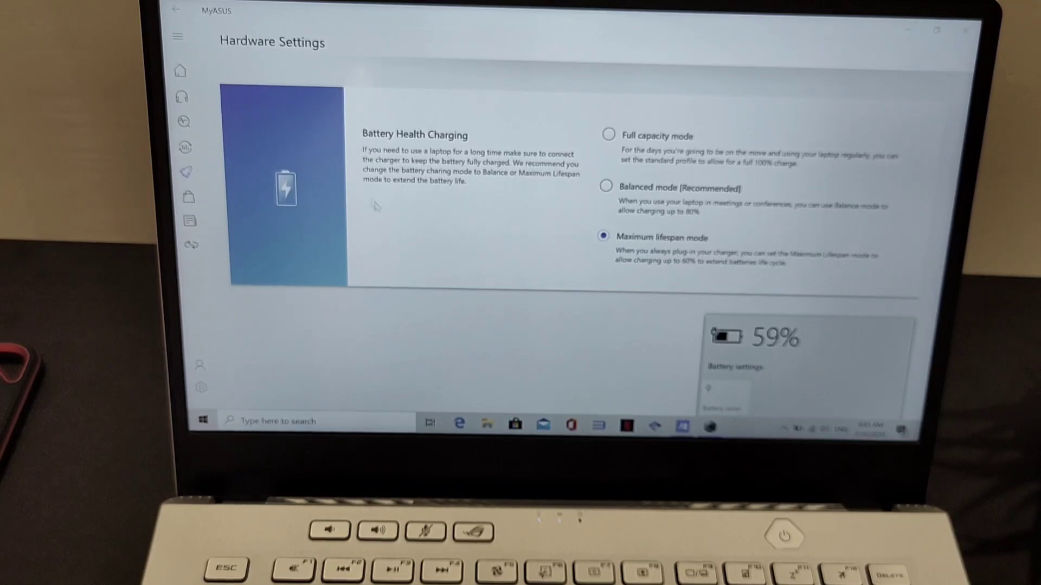
left_click(306, 188)
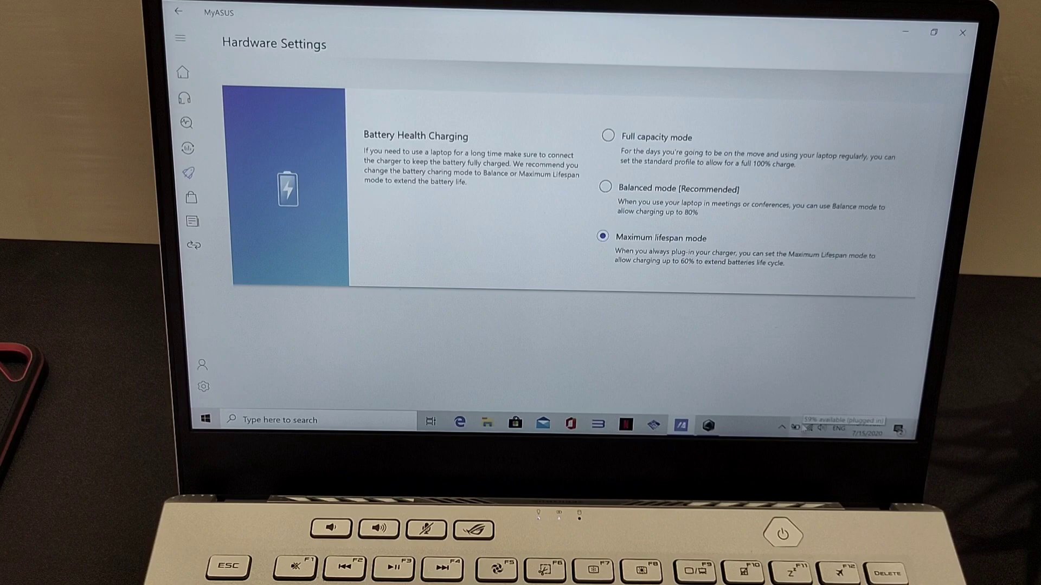
- Check the battery charge in the tray flyout, lower screen brightness with F7, then dismiss the flyout
left_click(809, 428)
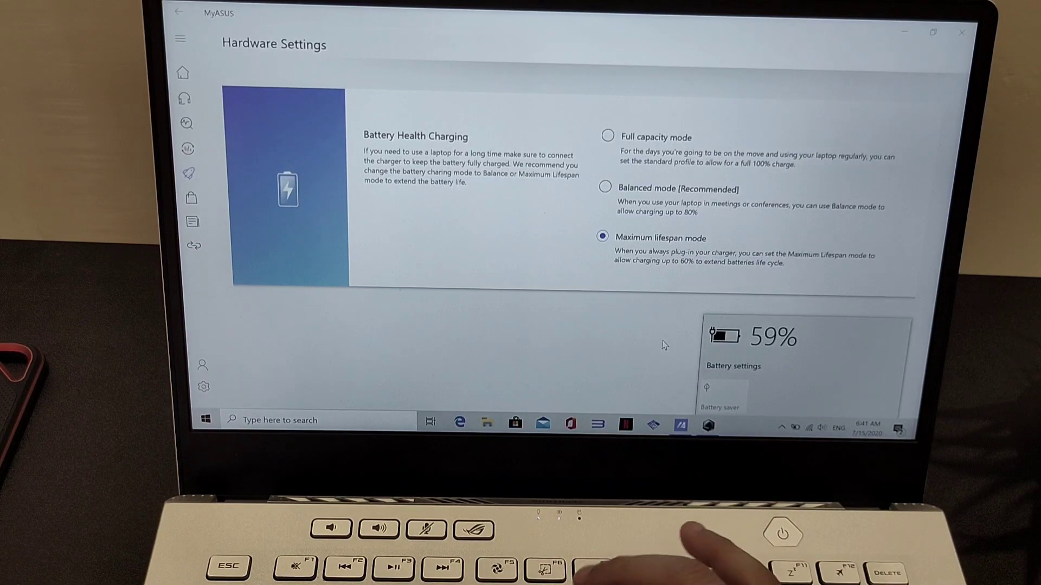
key("F7")
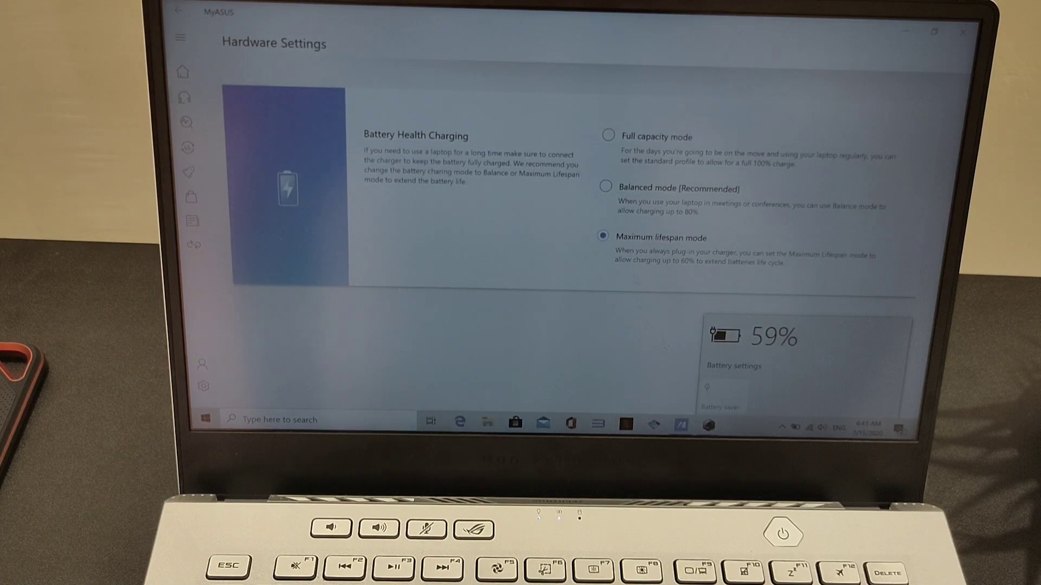
left_click(612, 329)
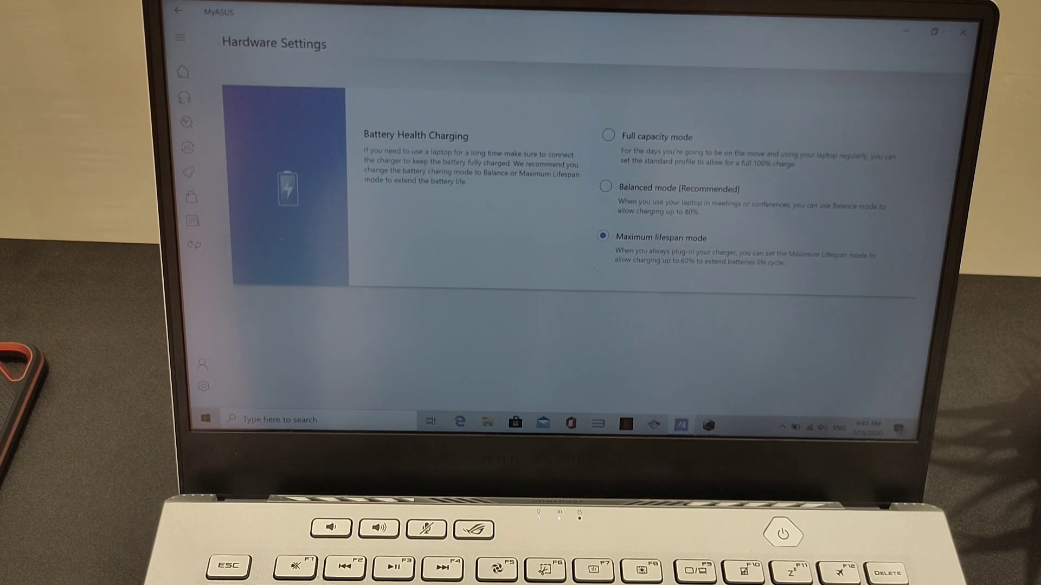
- Go from Home to the System Diagnosis checkups and raise the screen brightness back up
left_click(188, 76)
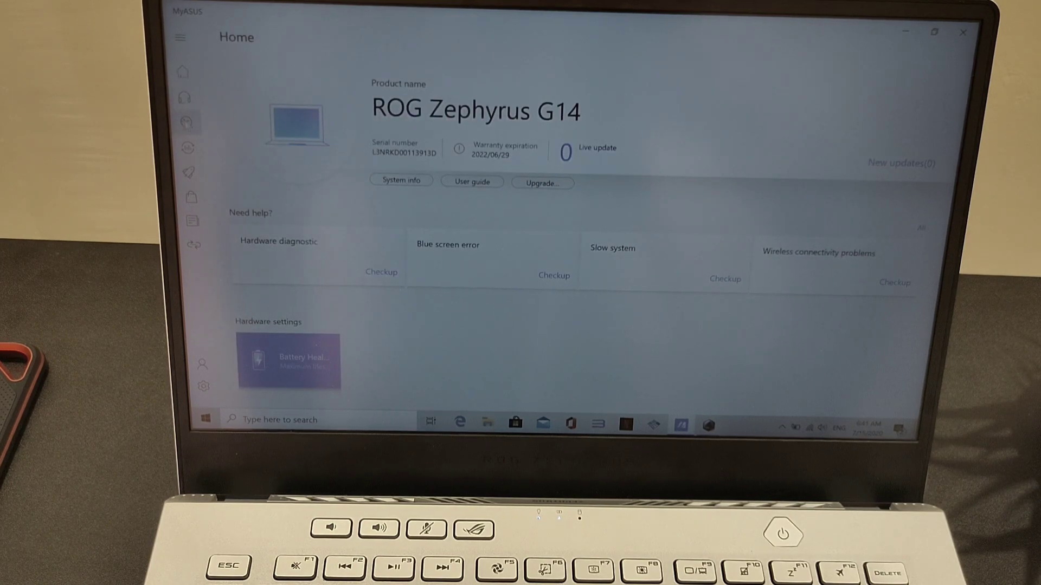
left_click(186, 122)
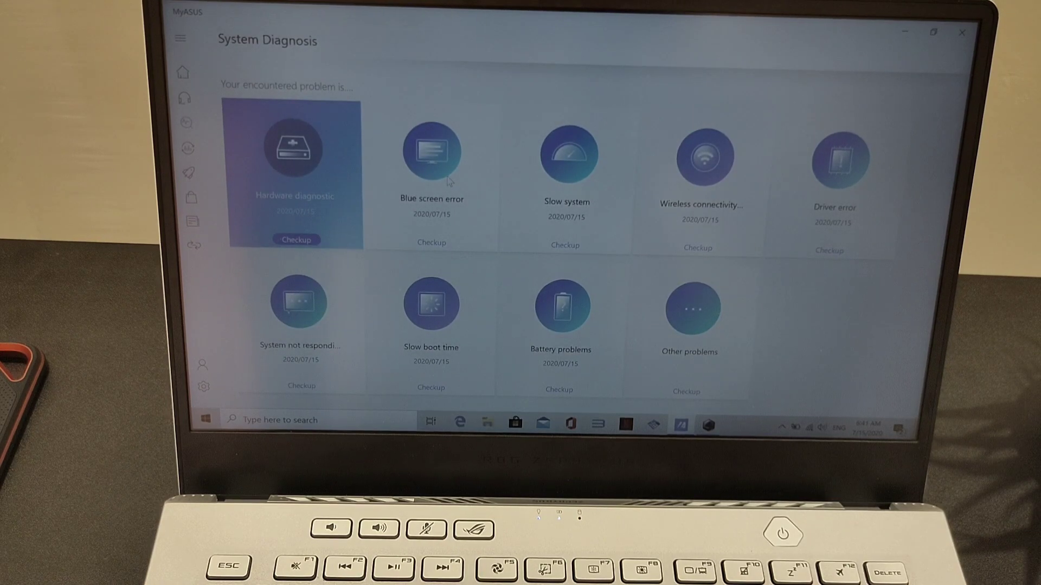
key("XF86MonBrightnessUp")
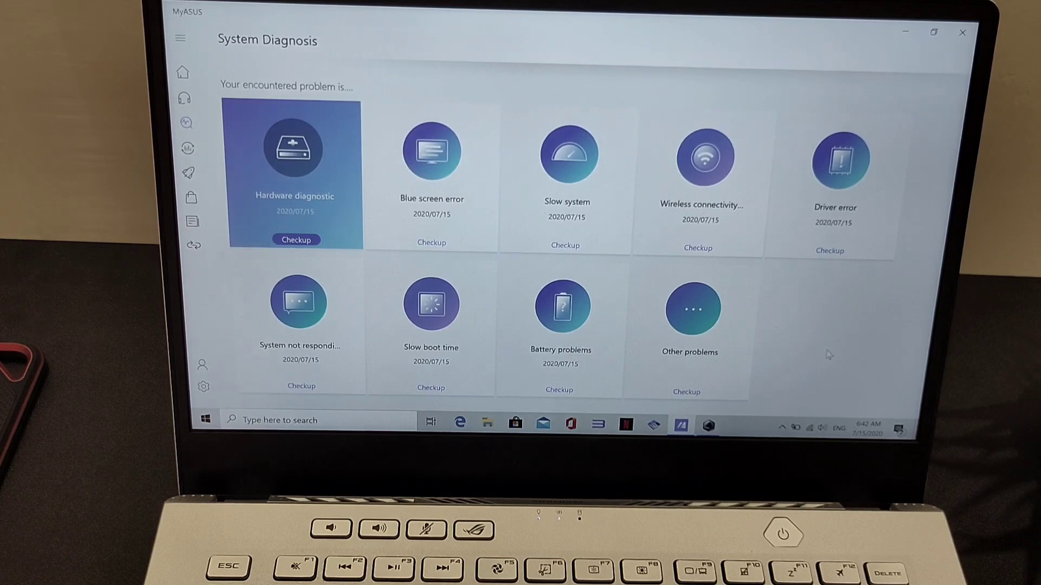
- Open Software update and review its latest-version status and update history
left_click(187, 149)
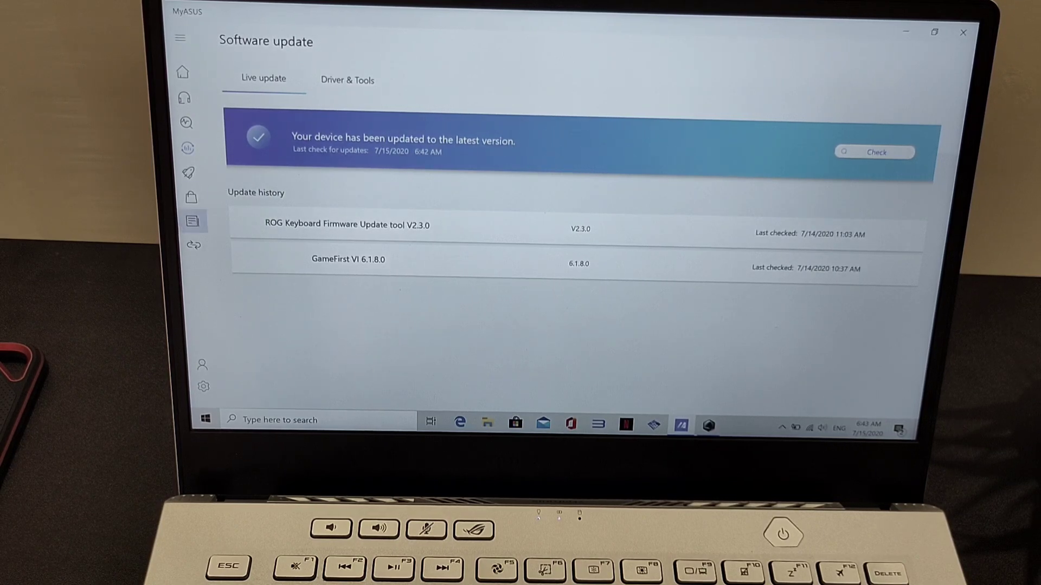
- Browse Customer Support FAQs and System Diagnosis, then reopen Battery Health Charging from Home
left_click(184, 72)
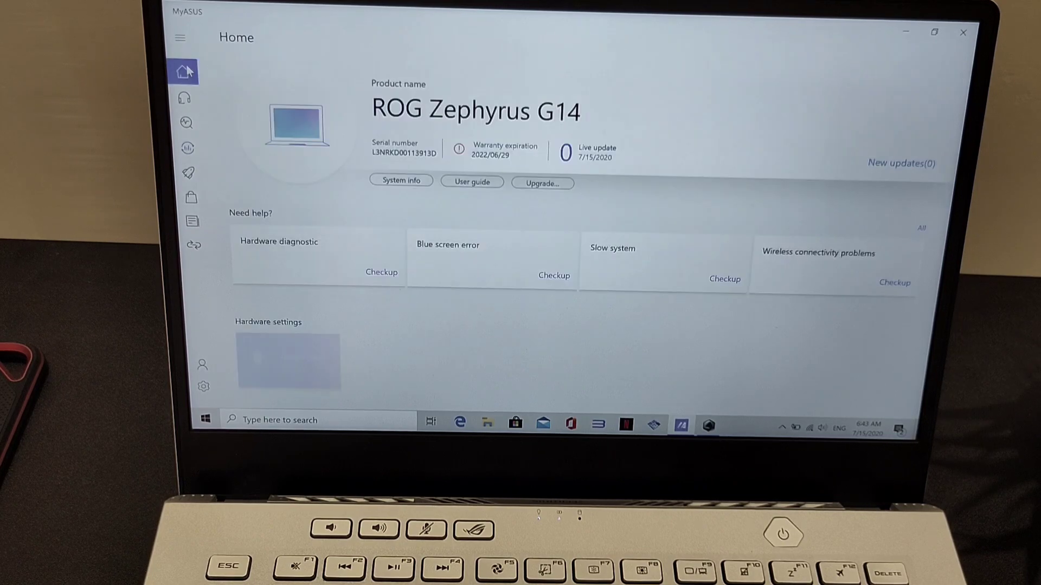
left_click(185, 98)
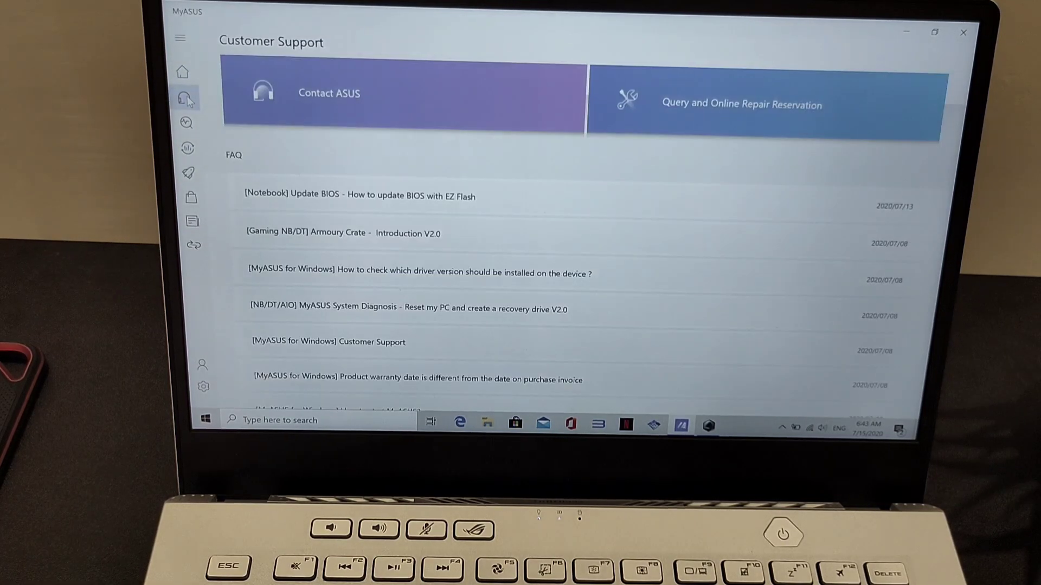
left_click(186, 122)
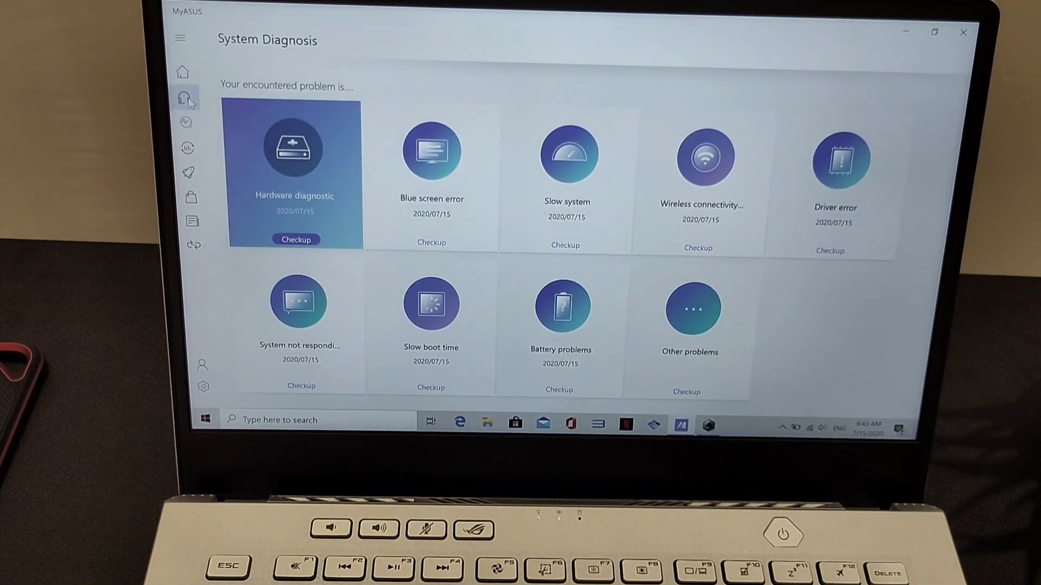
left_click(186, 99)
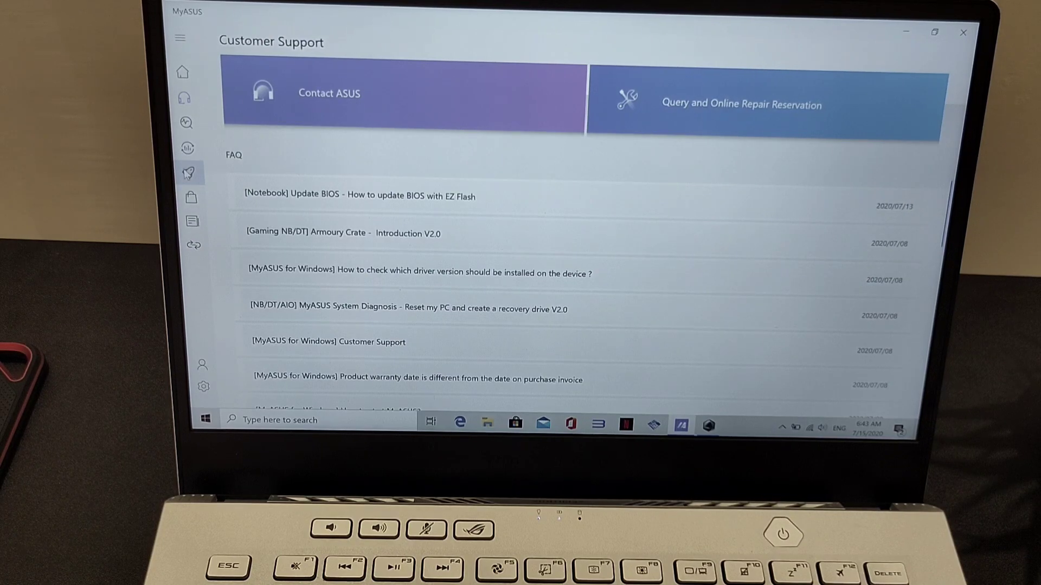
left_click(188, 122)
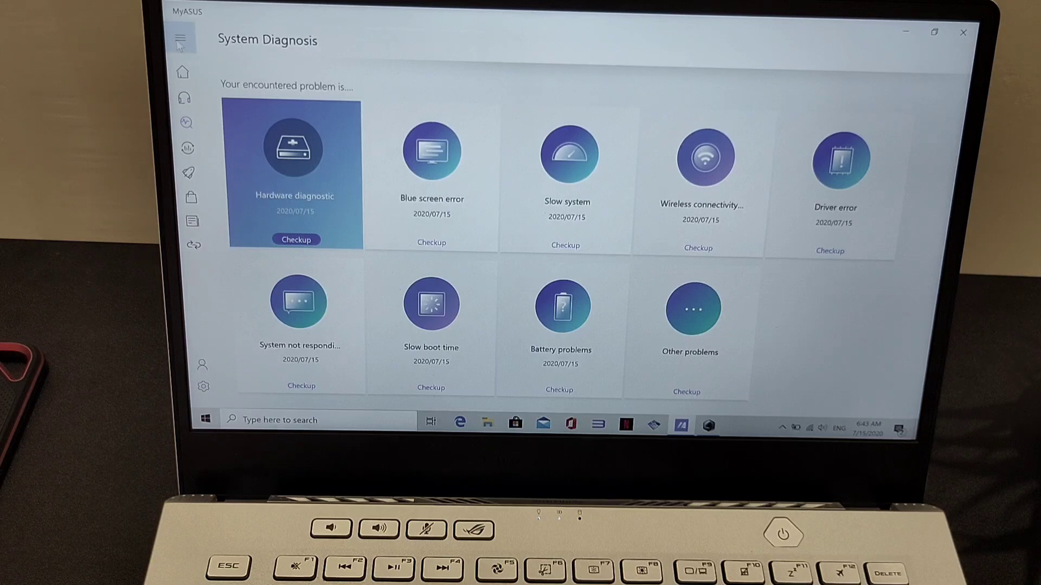
left_click(183, 73)
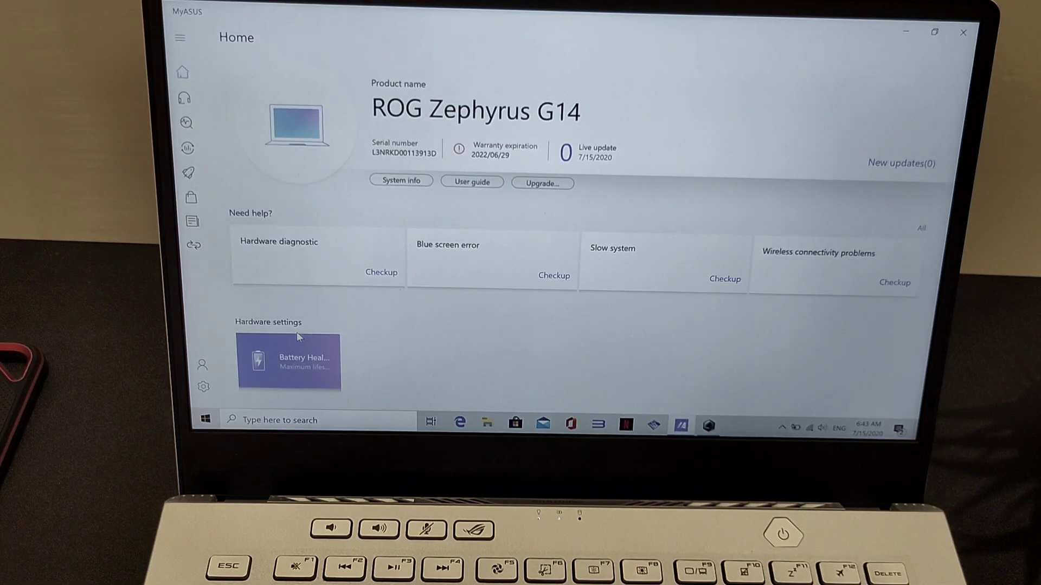
left_click(294, 369)
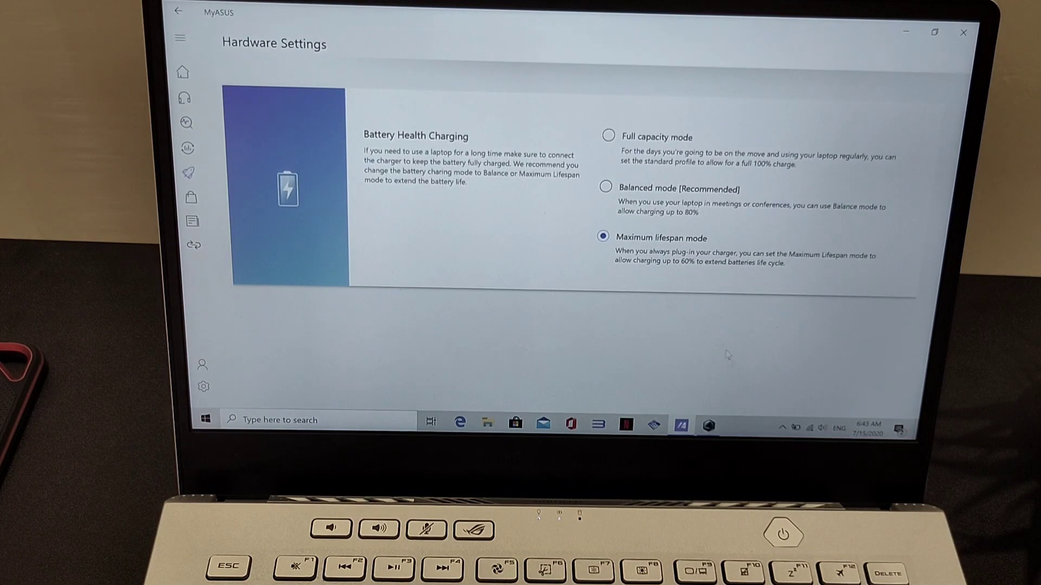